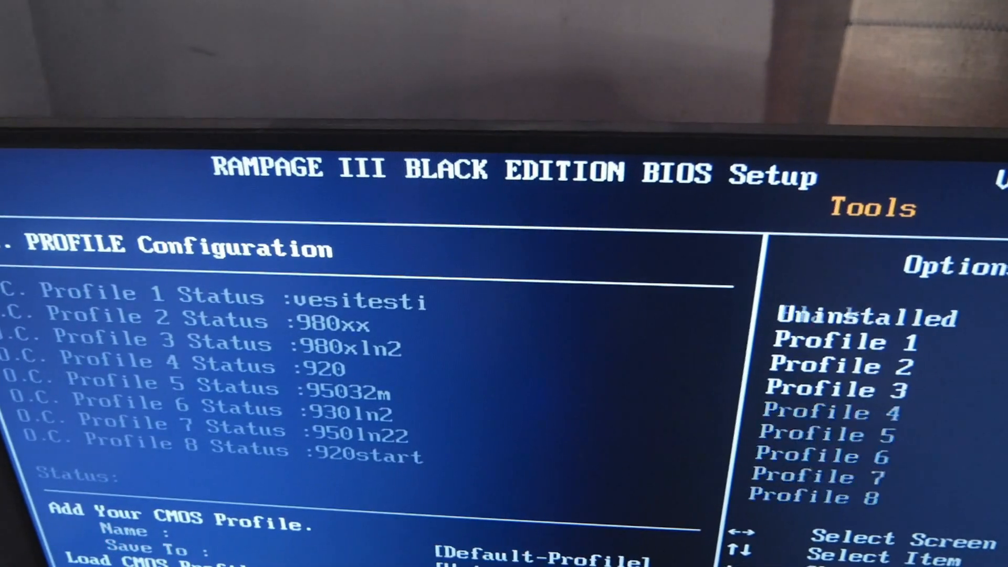
Browse the eight saved overclocking profiles on the ASUS O.C. Profile page.
key("Return")
Leave the profile list and set CPU Ratio 21 with BCLK 205 in Extreme Tweaker.
key("Escape")
key("Escape")
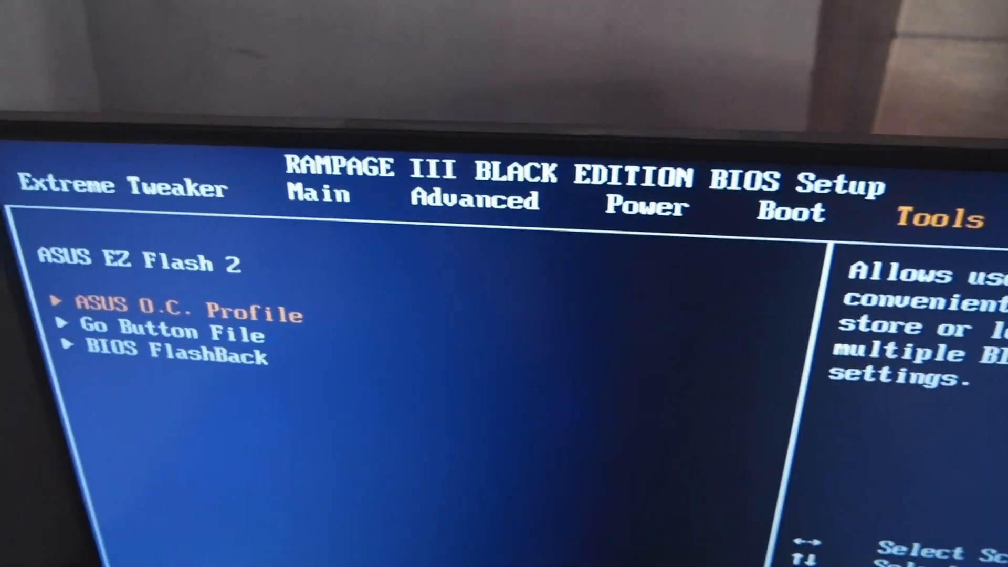
key("Right")
key("Down")
key("Down")
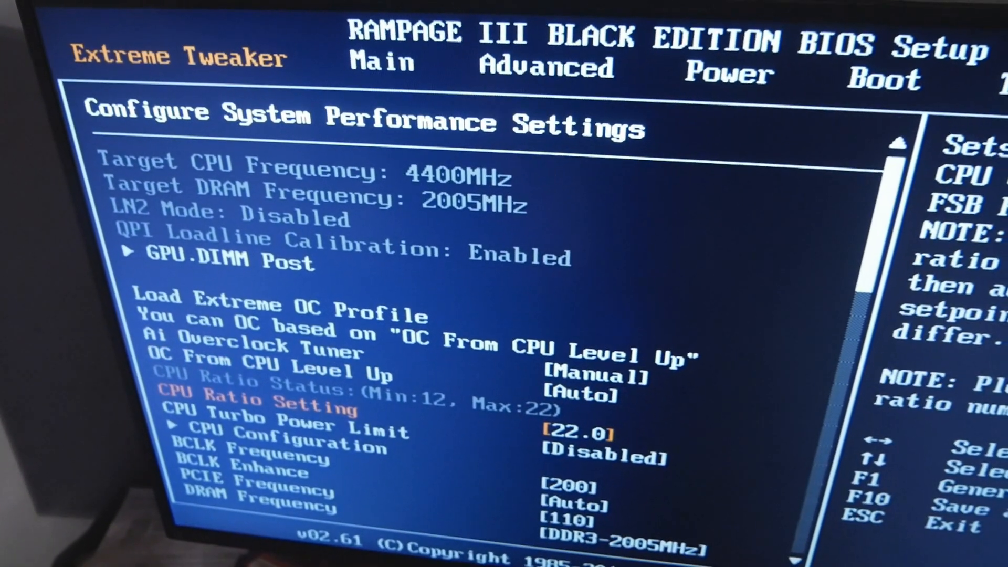
key("minus")
key("Down")
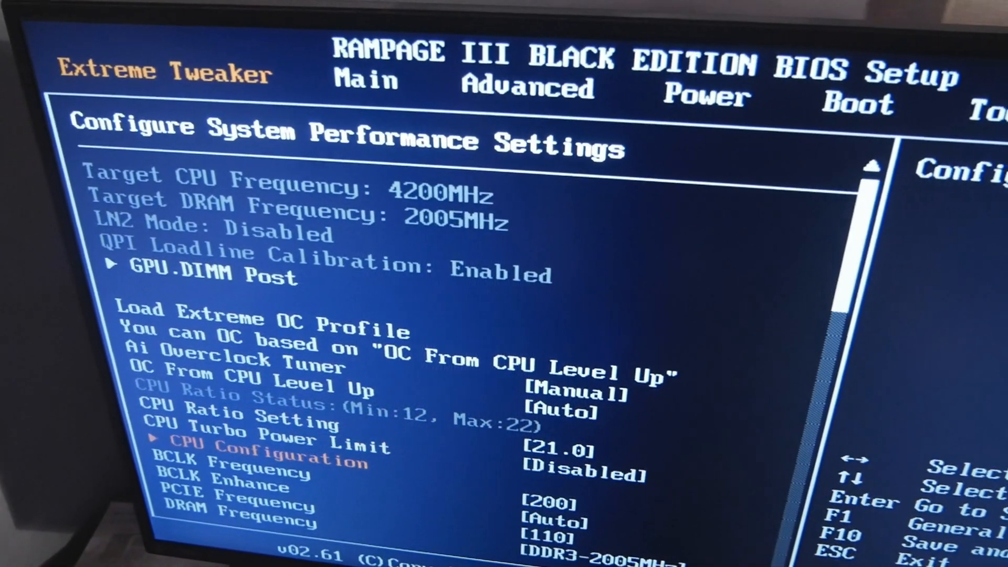
key("Down")
type("2")
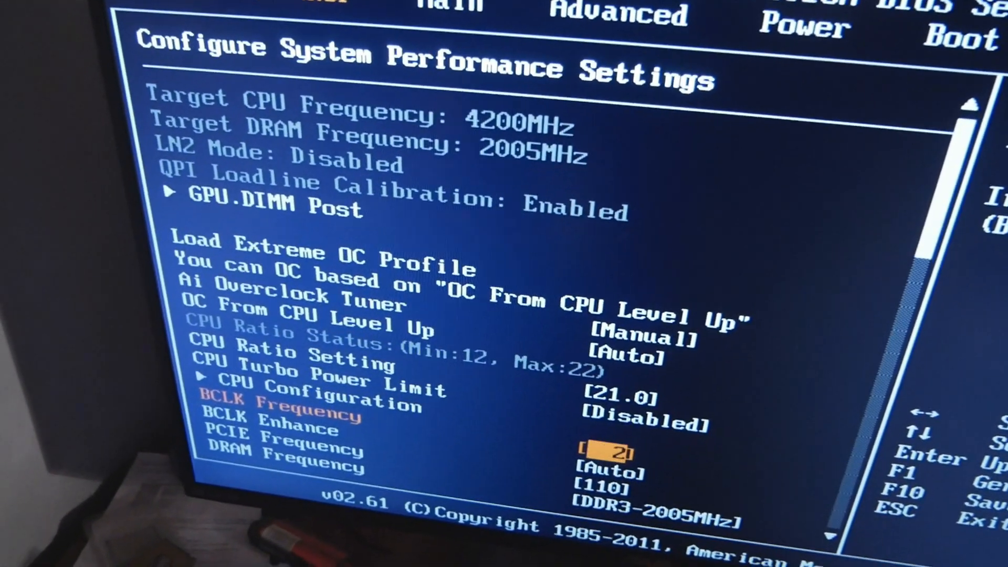
type("05")
key("Return")
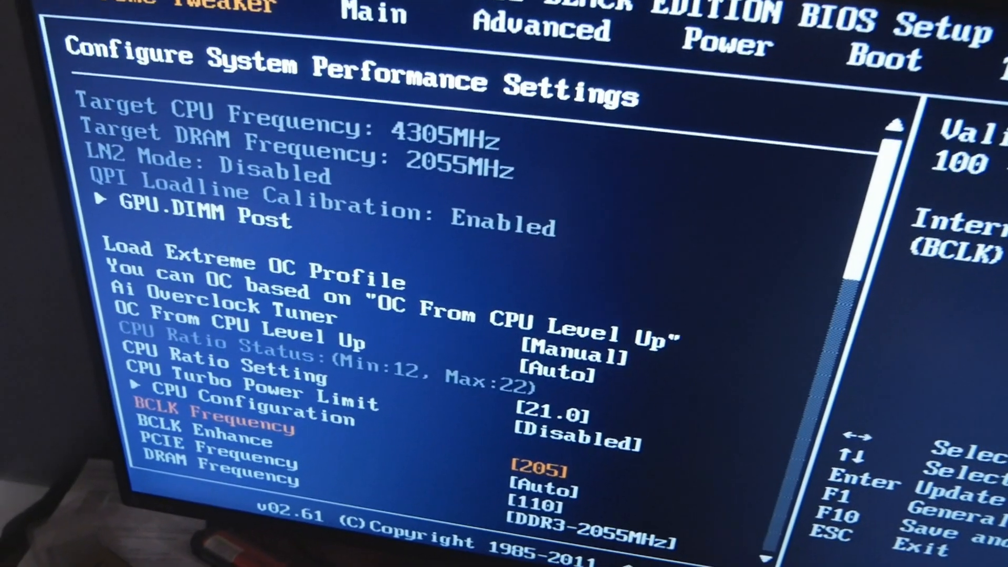
Lower the DRAM frequency to DDR3-1643MHz.
key("Down")
key("Down")
key("Down")
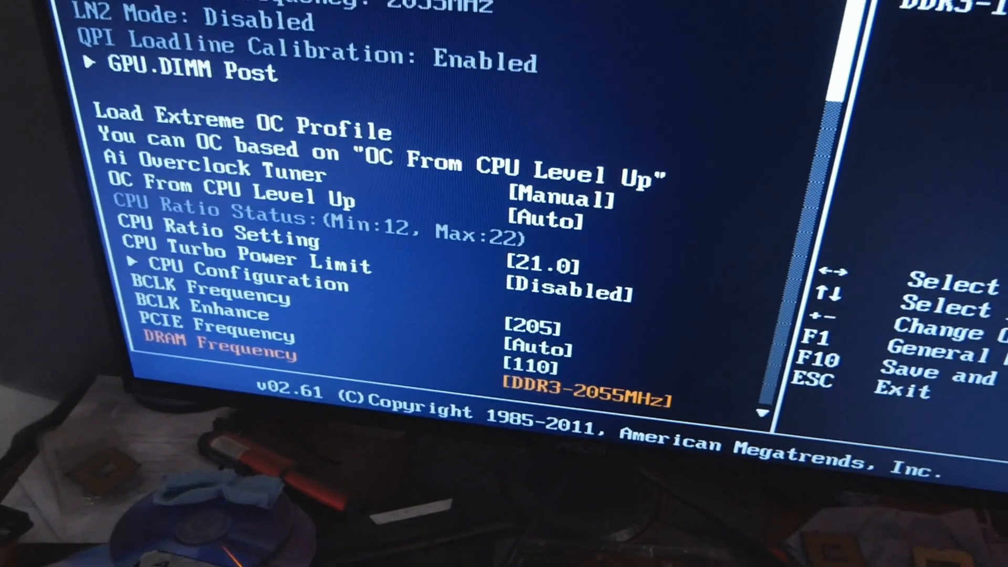
key("minus")
key("Down")
key("minus")
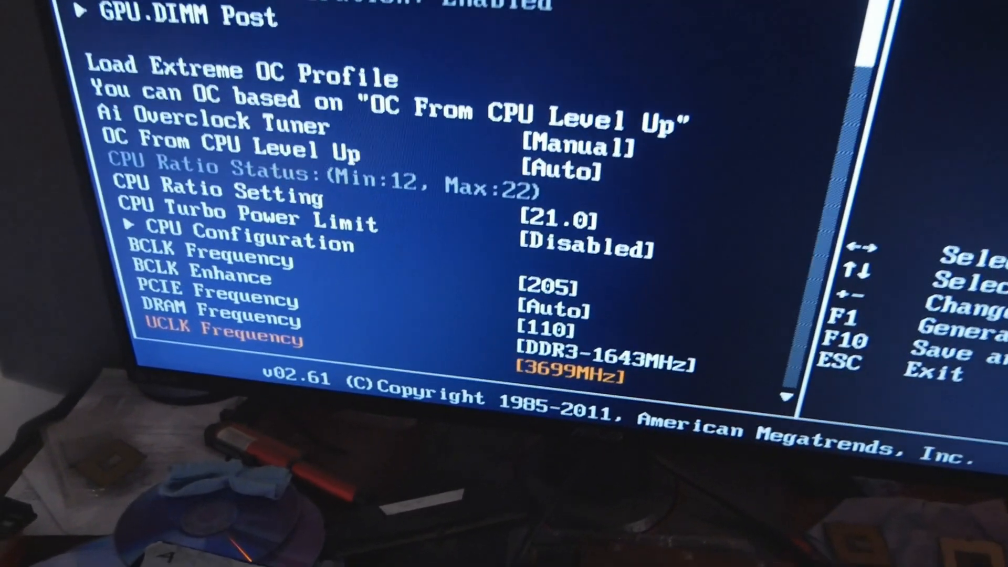
key("Down")
key("Down")
key("Down")
key("Down")
key("Down")
key("Down")
key("Down")
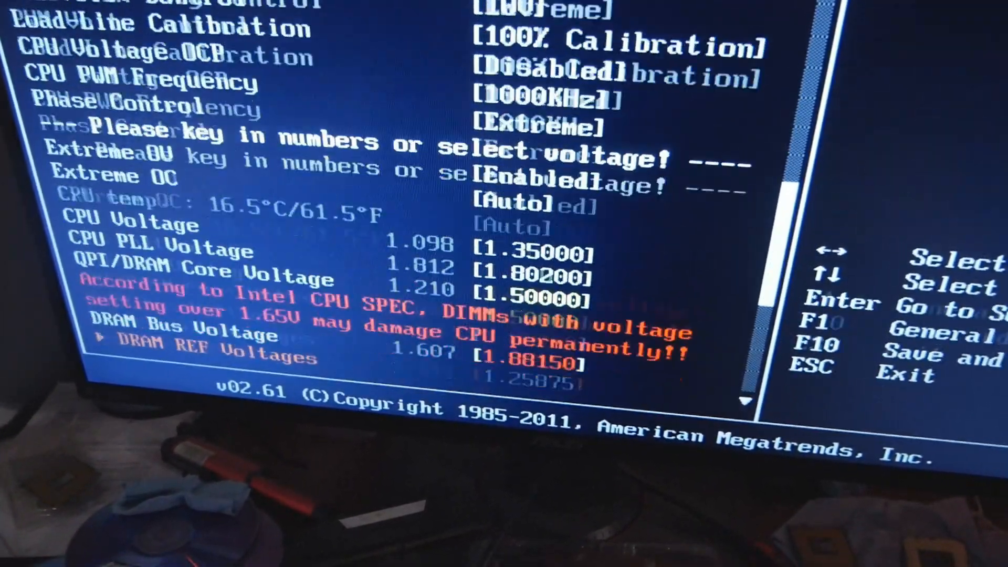
type("1")
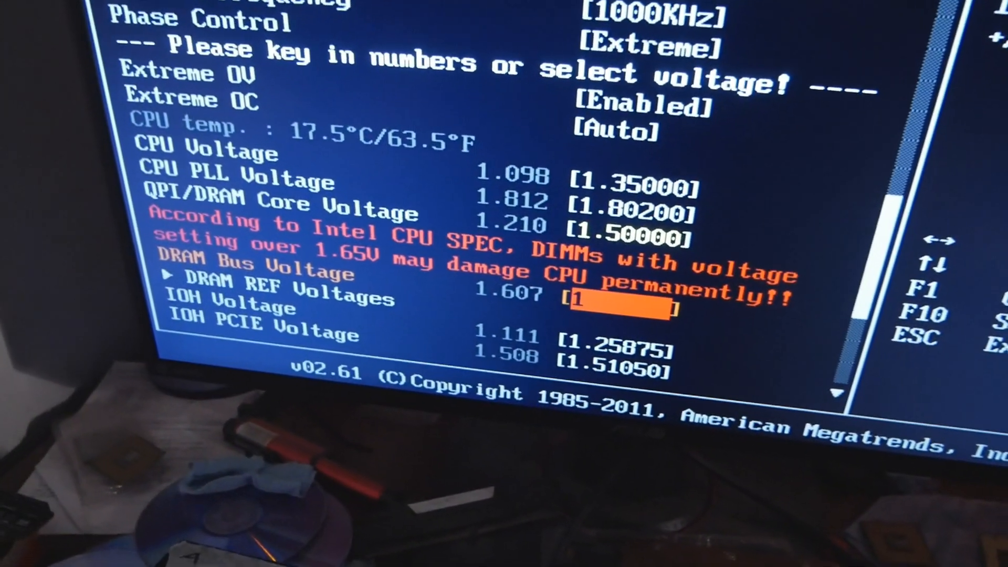
type(".78")
Set DRAM Bus Voltage 1.78875 and QPI/DRAM Core Voltage 1.45, then return to the top.
key("Return")
key("Up")
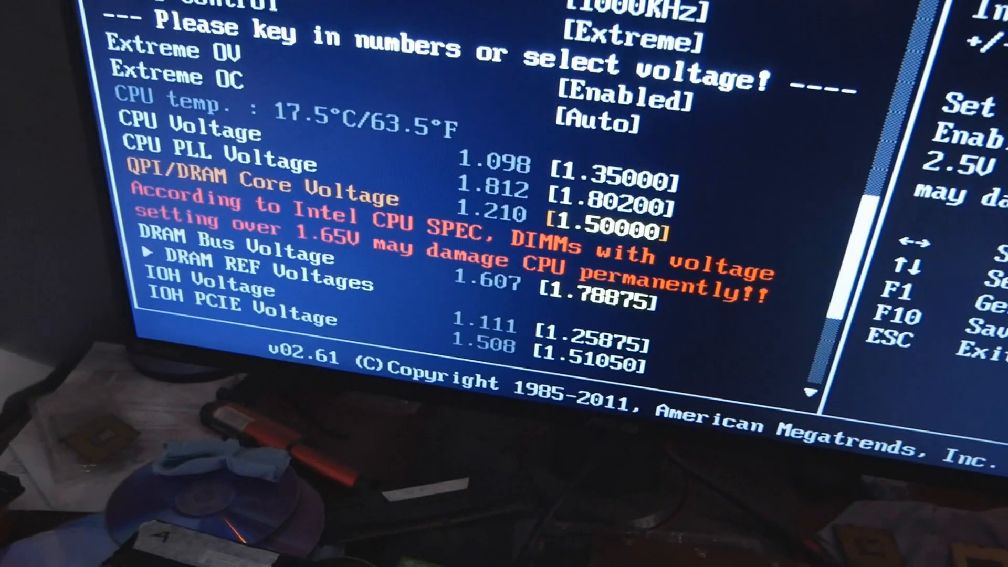
type("1.45")
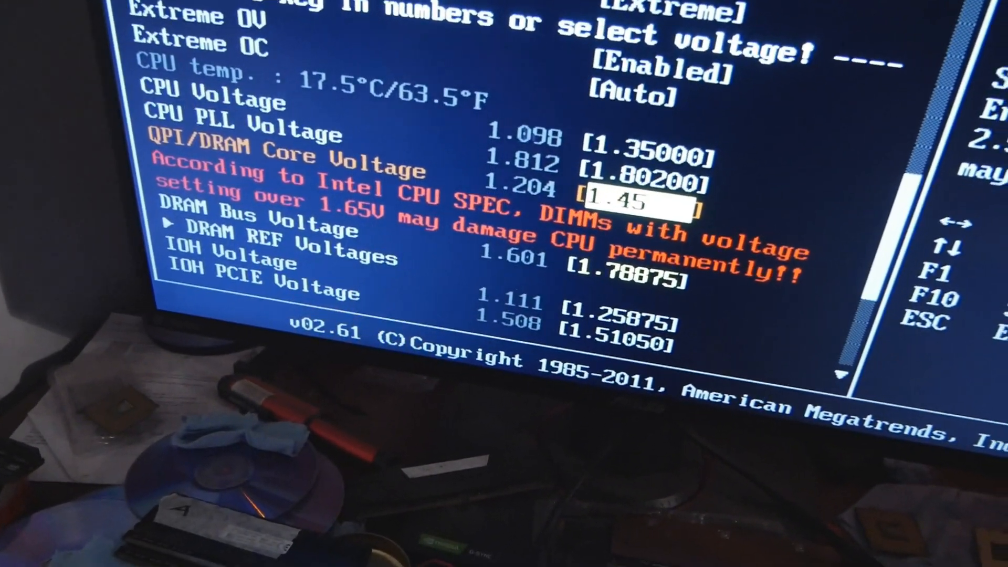
key("Return")
key("Page_Up")
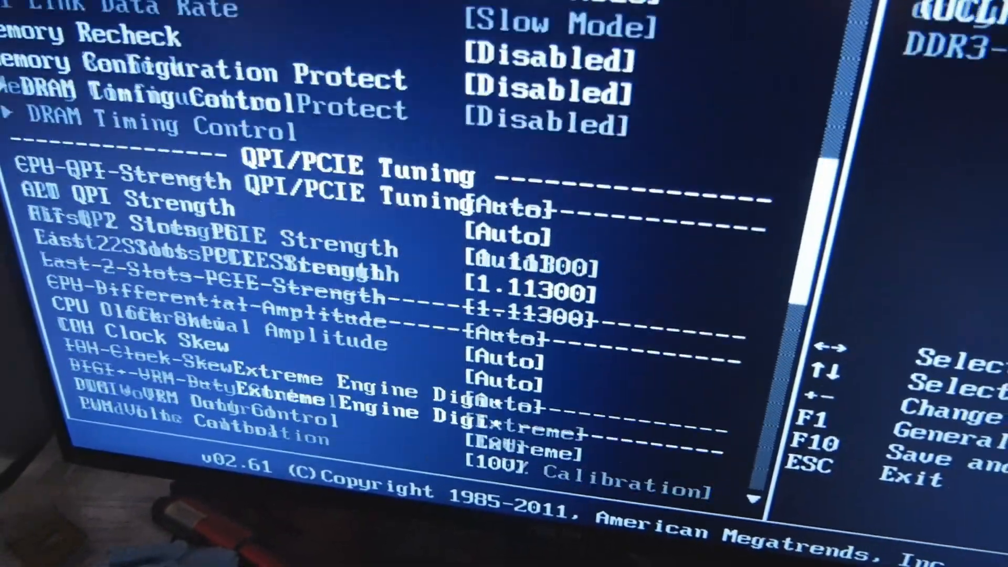
key("Page_Up")
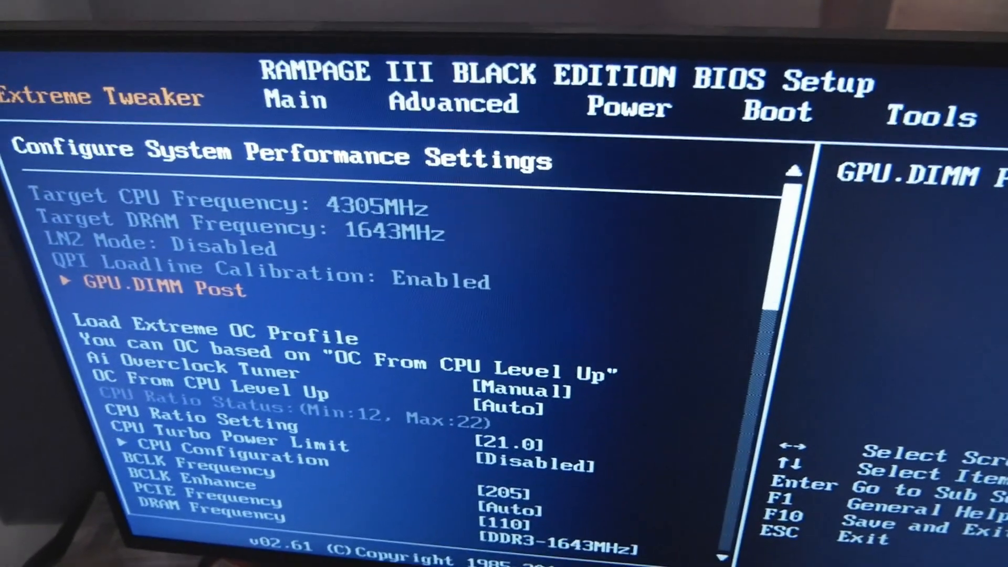
Save the overclock settings with F10 and reboot into Windows XP.
key("F10")
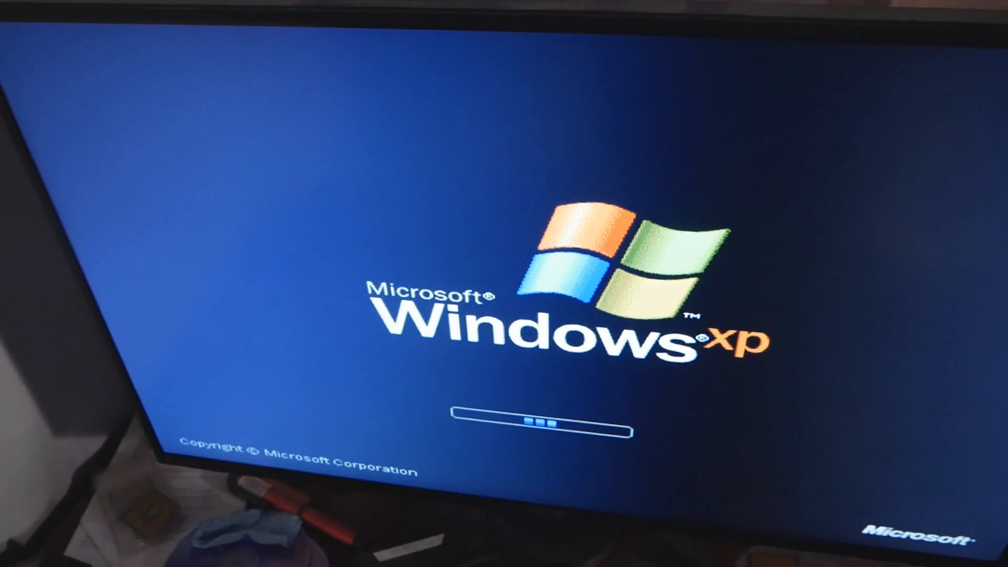
Skip the startup chkdsk and launch CPU-Z from the desktop.
key("space")
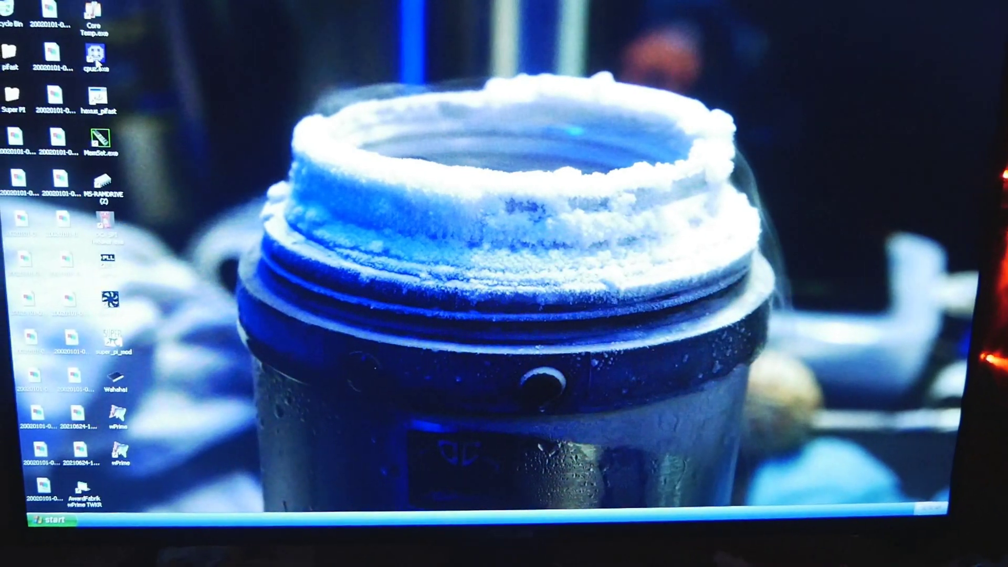
double_click(95, 57)
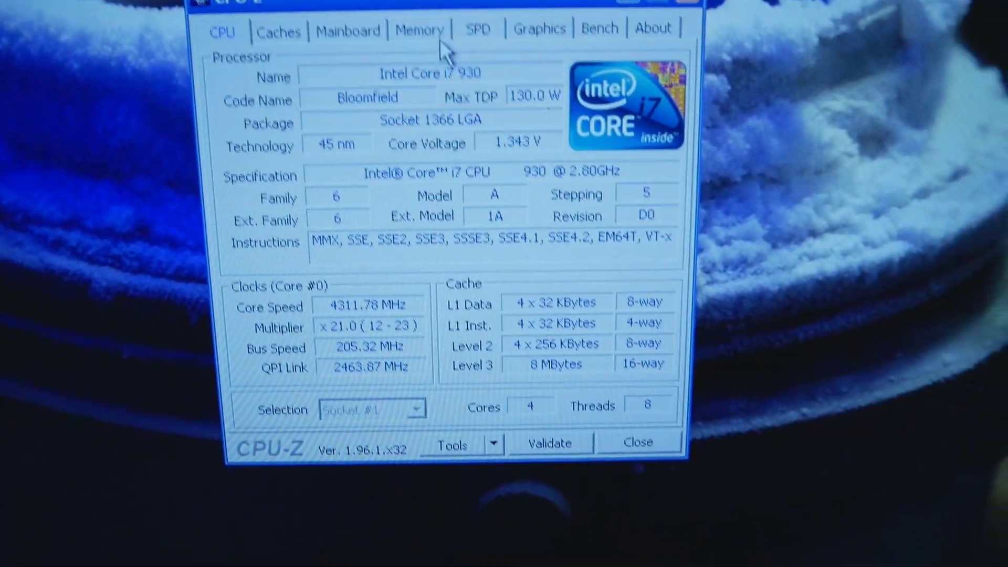
Check the Memory page timings, then return to the CPU page showing 4311.78 MHz.
left_click(420, 30)
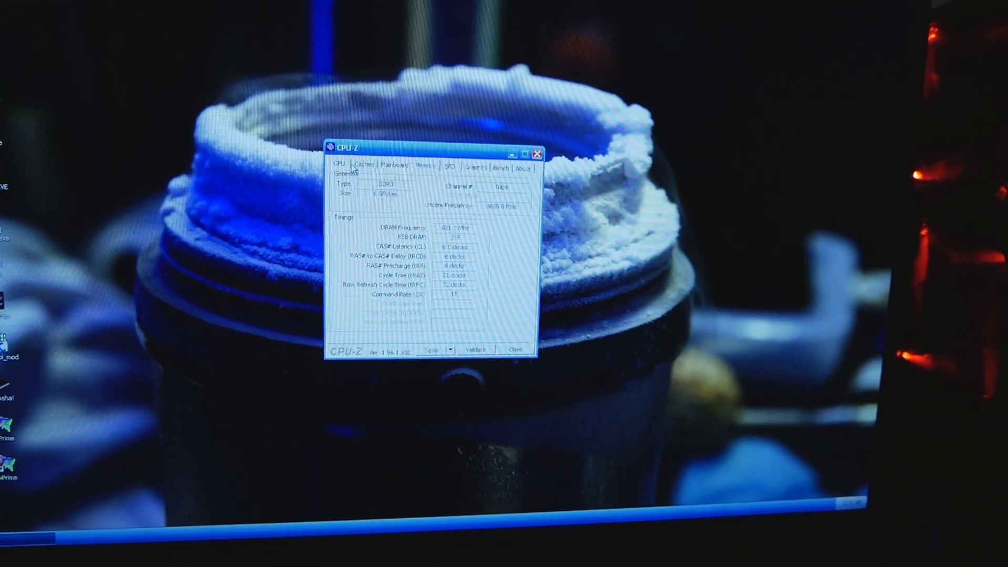
left_click(336, 153)
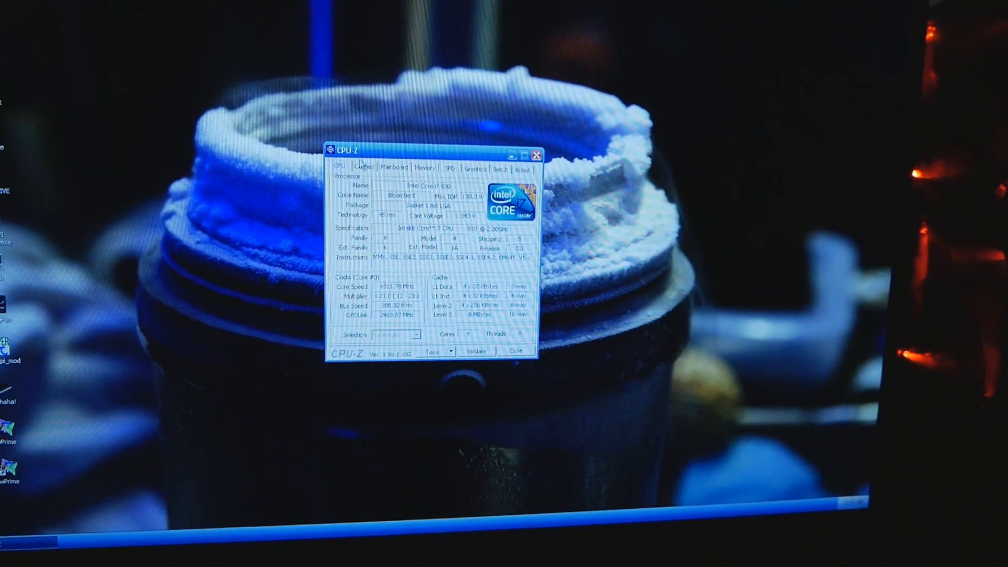